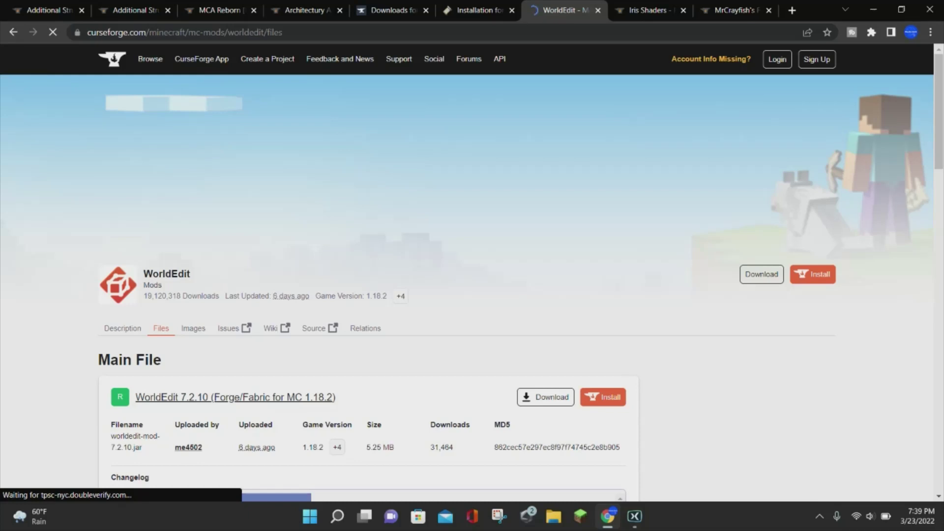
Scroll down the WorldEdit Files page to Recent Files, showing WorldEdit 7.2.10 for MC 1.18.2.
{"action": "scroll", "coordinate": [472, 271], "scroll_direction": "down", "scroll_amount": 1}
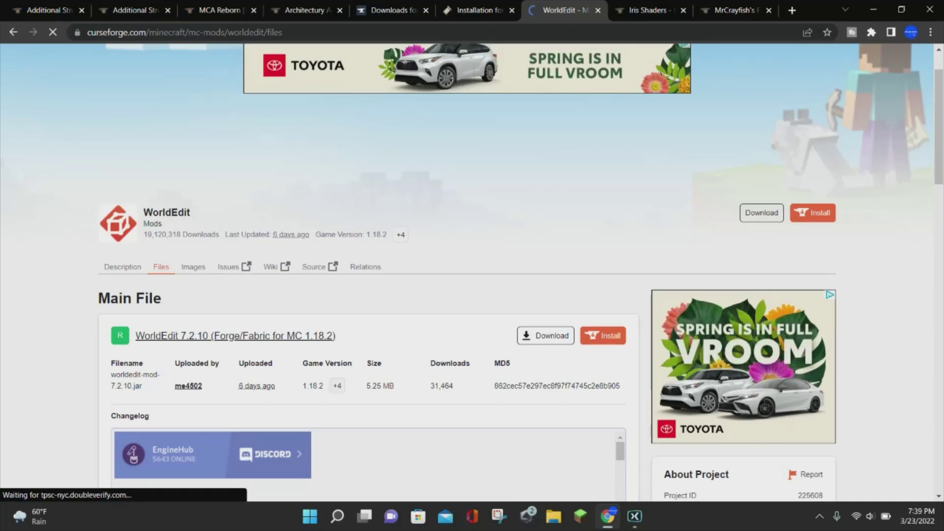
{"action": "scroll", "coordinate": [472, 271], "scroll_direction": "down", "scroll_amount": 3}
{"action": "scroll", "coordinate": [472, 270], "scroll_direction": "down", "scroll_amount": 1}
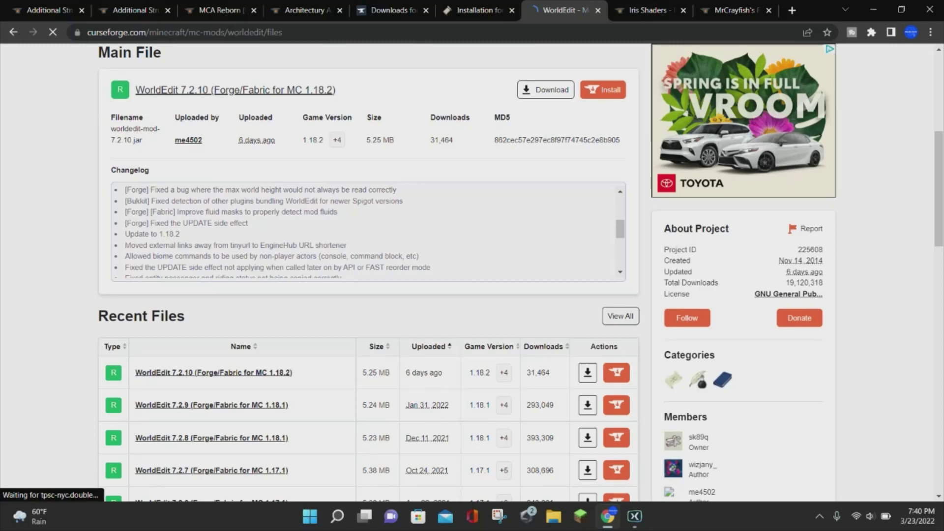
{"action": "scroll", "coordinate": [472, 270], "scroll_direction": "down", "scroll_amount": 2}
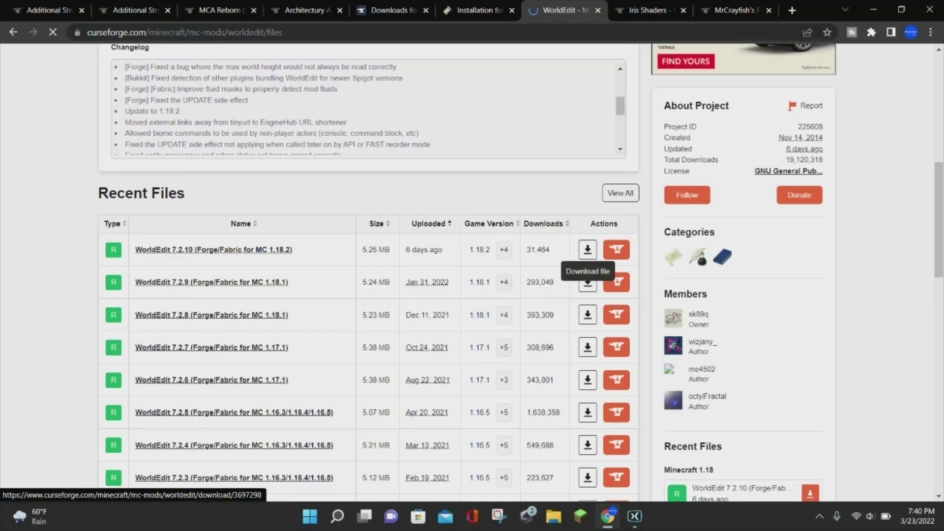
Download the WorldEdit 7.2.10 jar (Forge/Fabric, MC 1.18.2).
{"action": "left_click", "coordinate": [587, 249]}
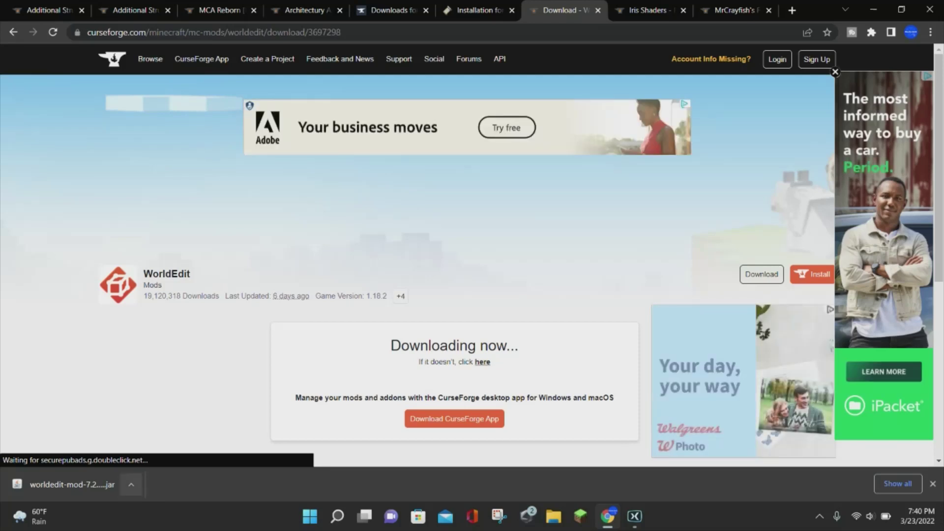
{"action": "left_click", "coordinate": [131, 484]}
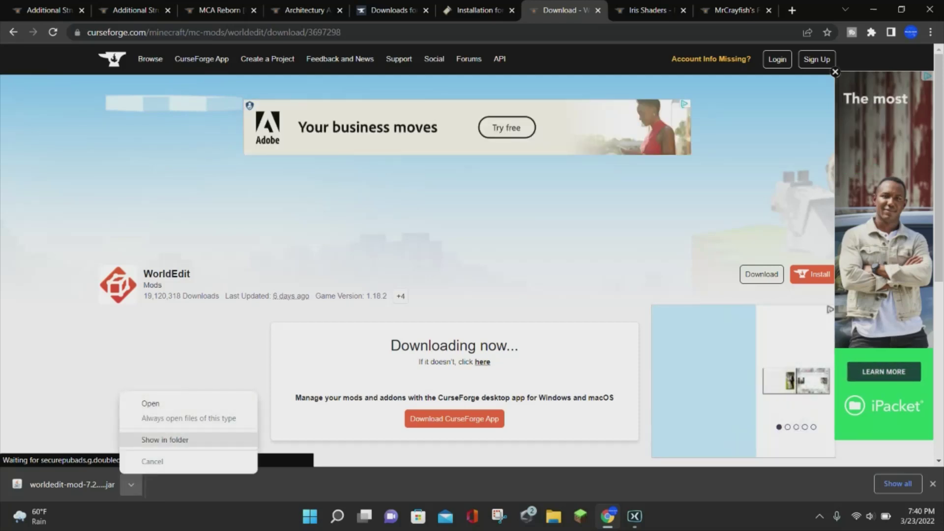
{"action": "left_click", "coordinate": [165, 439]}
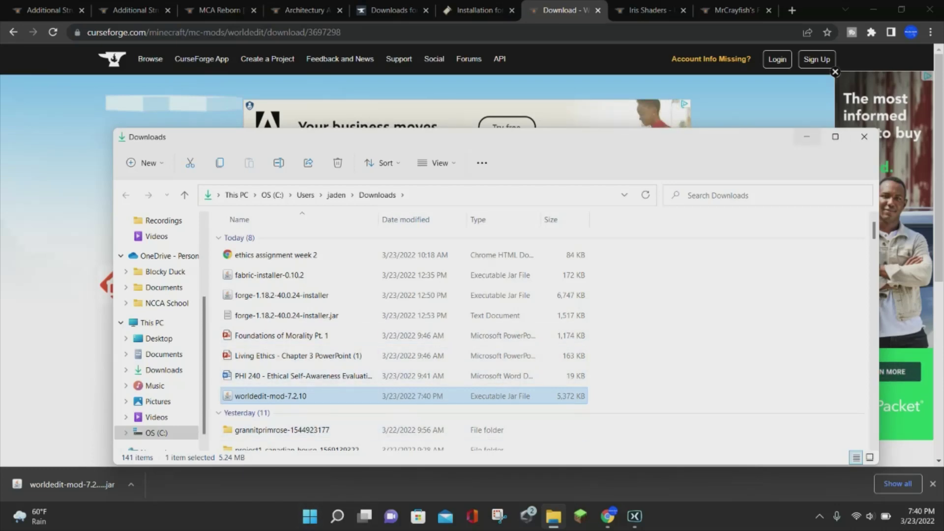
{"action": "left_click", "coordinate": [806, 137]}
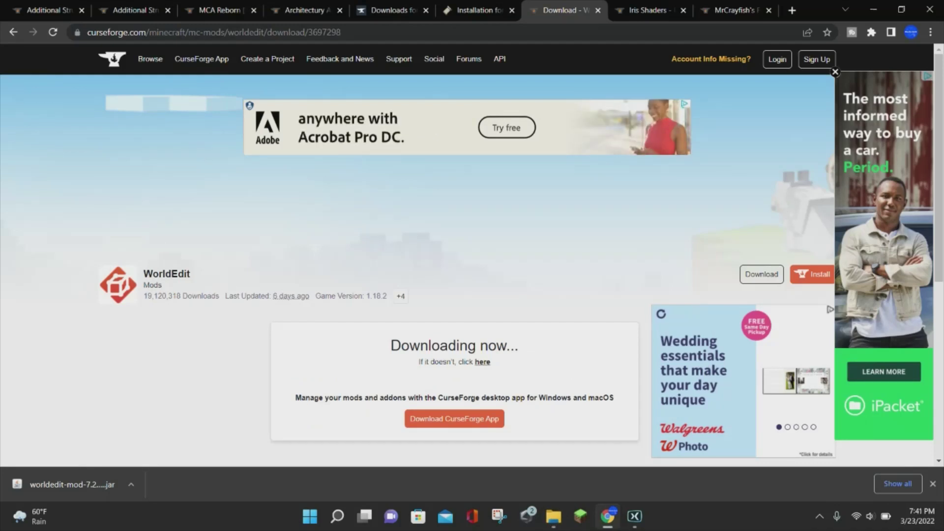
Search Windows for %appdata% to open the AppData Roaming folder.
{"action": "left_click", "coordinate": [310, 516]}
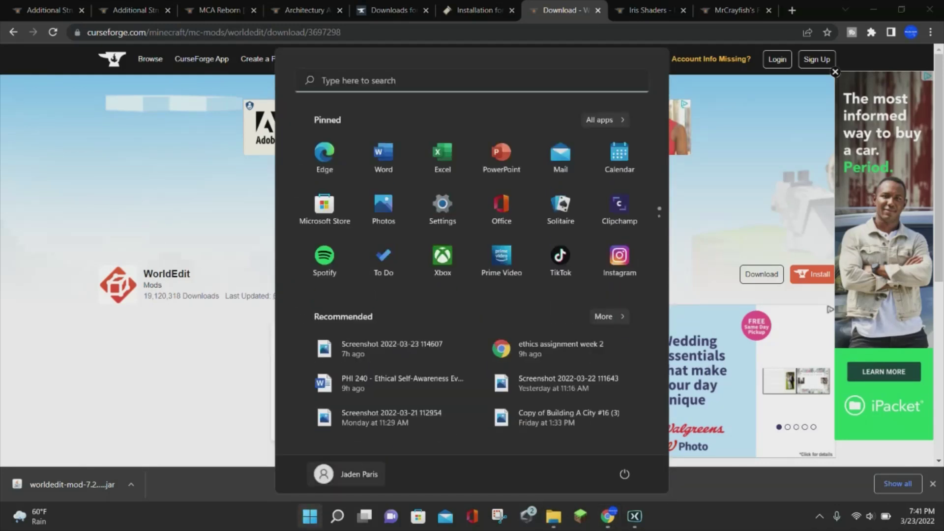
{"action": "left_click", "coordinate": [337, 516]}
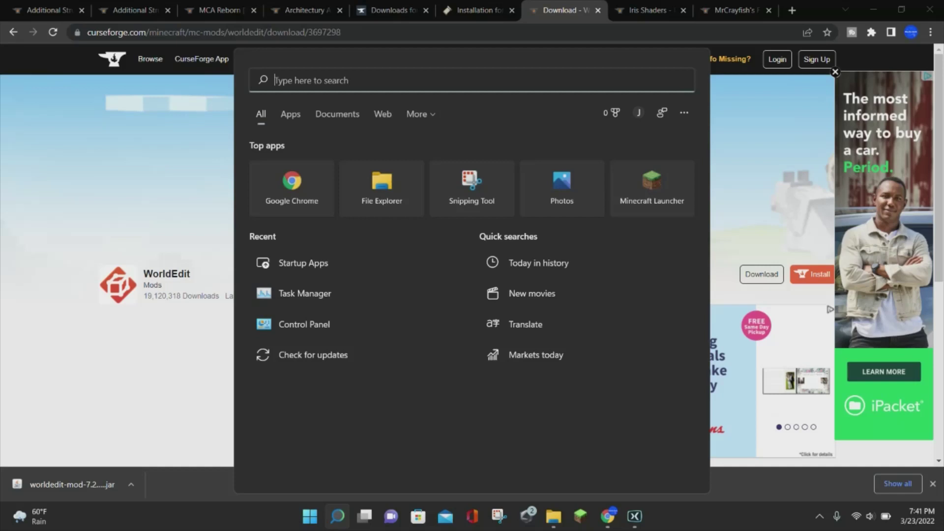
{"action": "type", "text": "%"}
{"action": "type", "text": "appdata%"}
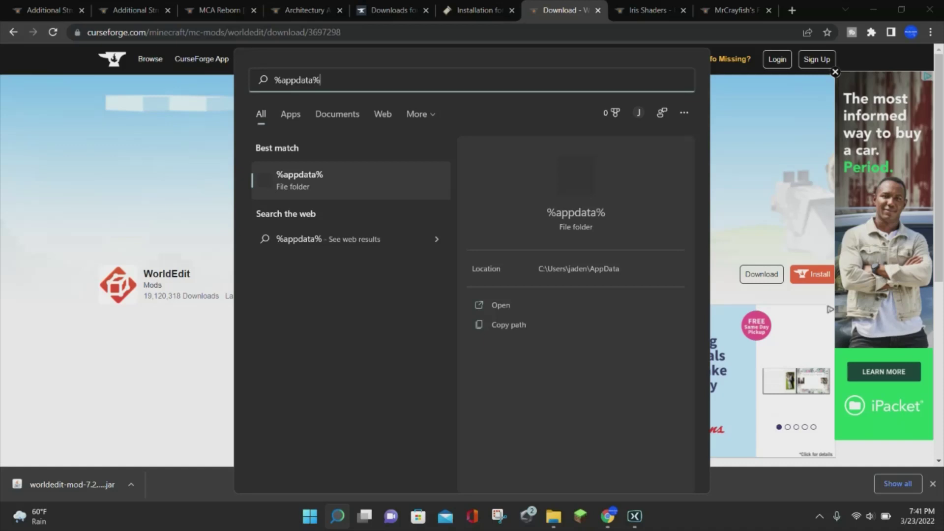
{"action": "key", "text": "Return"}
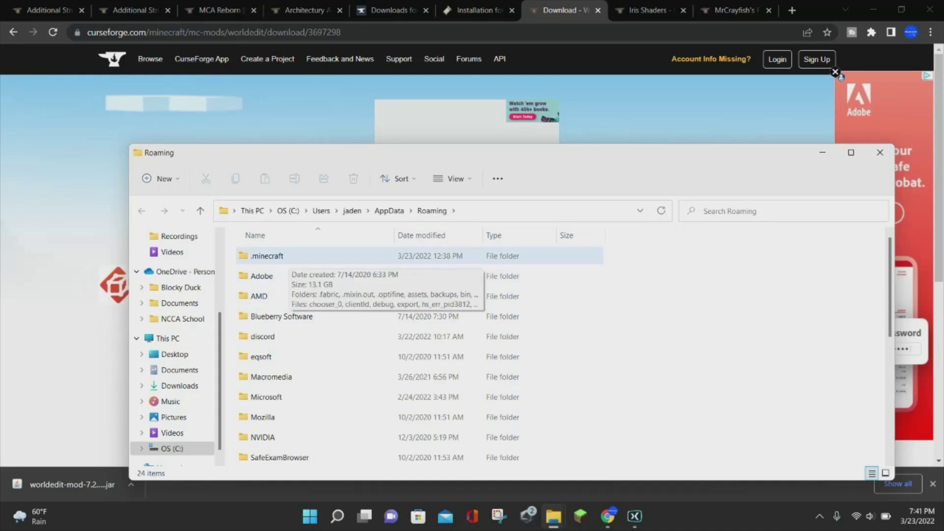
Open the .minecraft folder and scroll through its contents.
{"action": "double_click", "coordinate": [267, 256]}
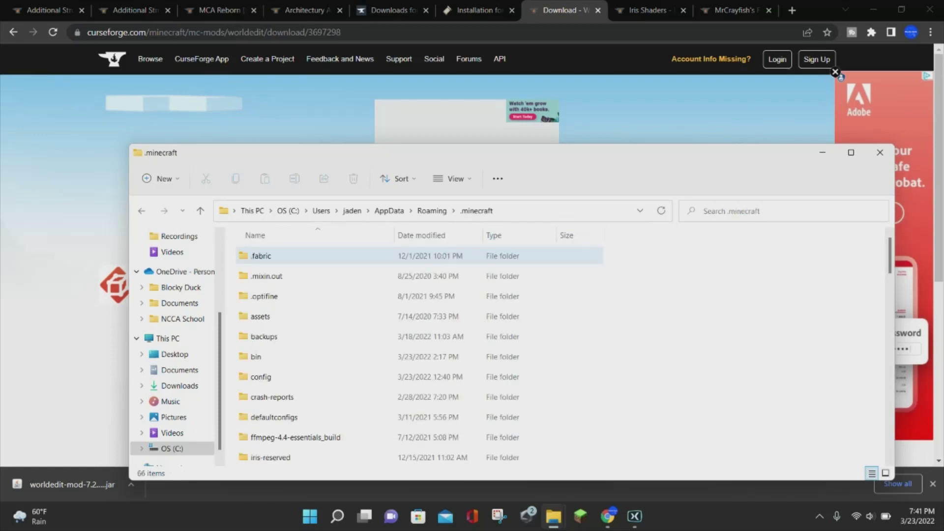
{"action": "scroll", "coordinate": [295, 316], "scroll_direction": "down", "scroll_amount": 2}
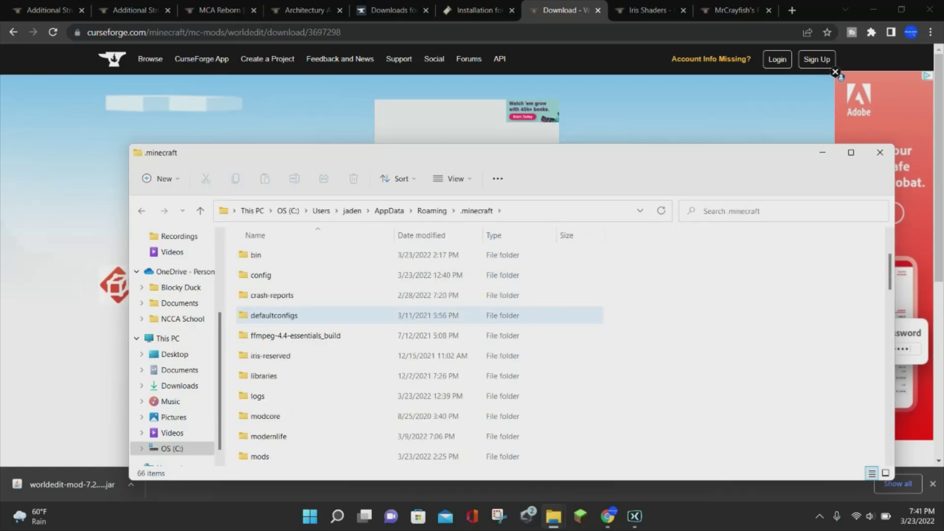
{"action": "scroll", "coordinate": [295, 315], "scroll_direction": "down", "scroll_amount": 2}
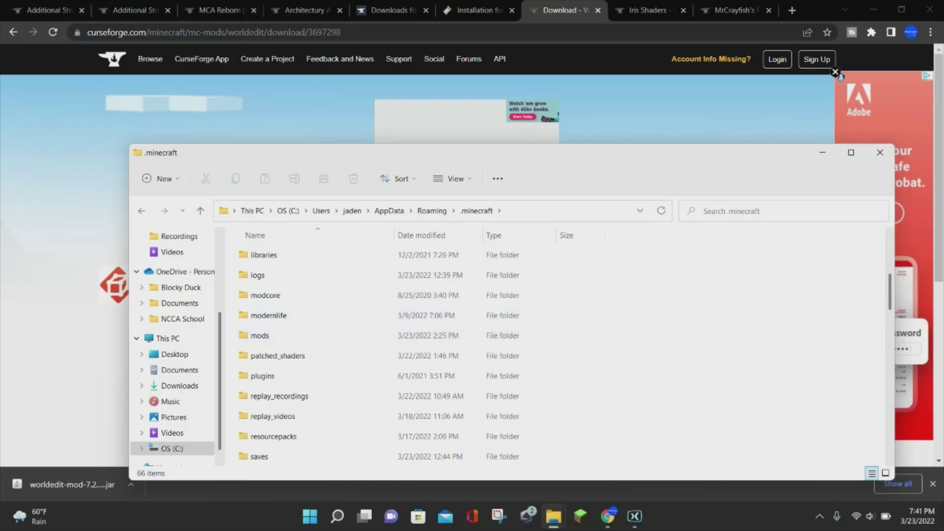
Attempt a new mods folder, decline the merge, and delete the leftover New folder.
{"action": "right_click", "coordinate": [674, 327]}
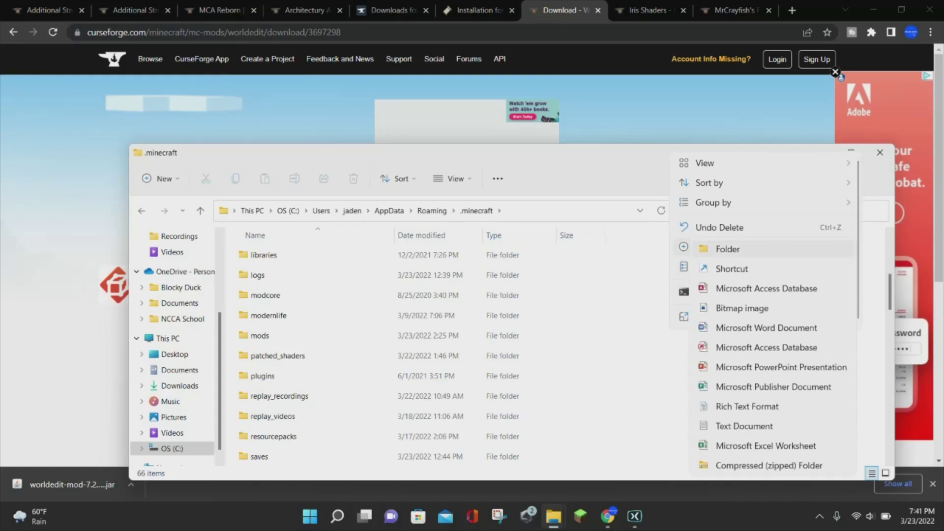
{"action": "left_click", "coordinate": [728, 249]}
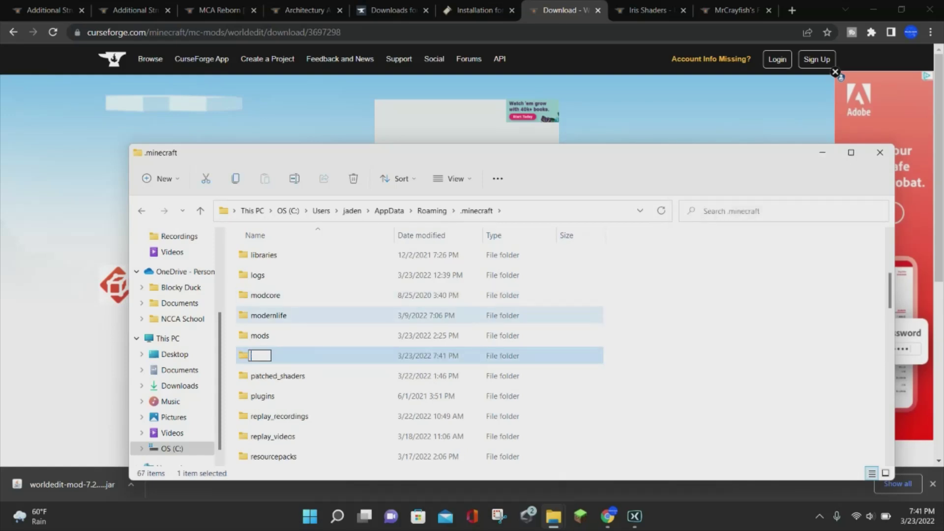
{"action": "type", "text": "mods"}
{"action": "key", "text": "Return"}
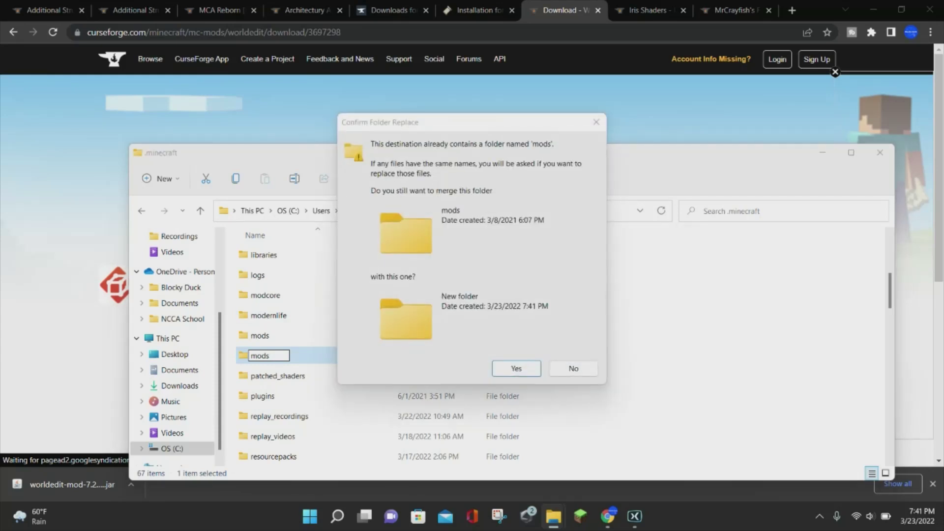
{"action": "left_click", "coordinate": [573, 368]}
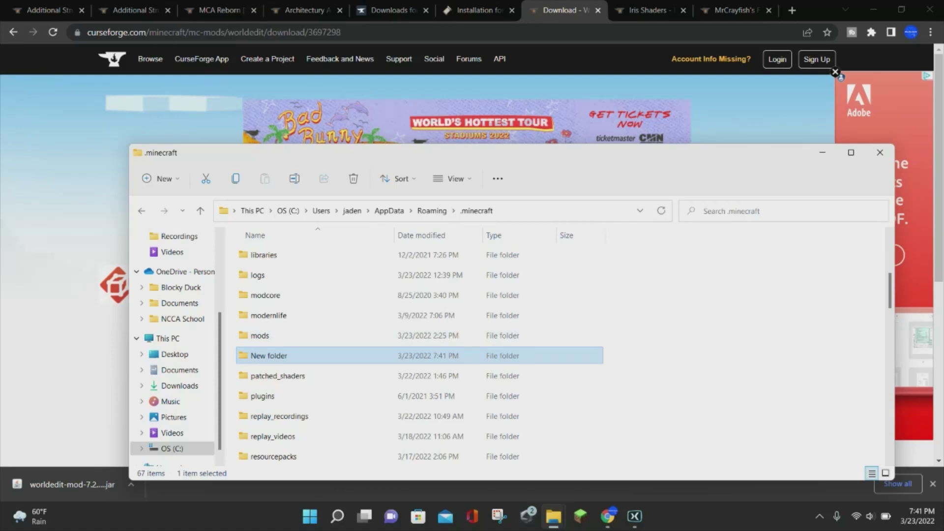
{"action": "right_click", "coordinate": [295, 356]}
{"action": "left_click", "coordinate": [383, 375]}
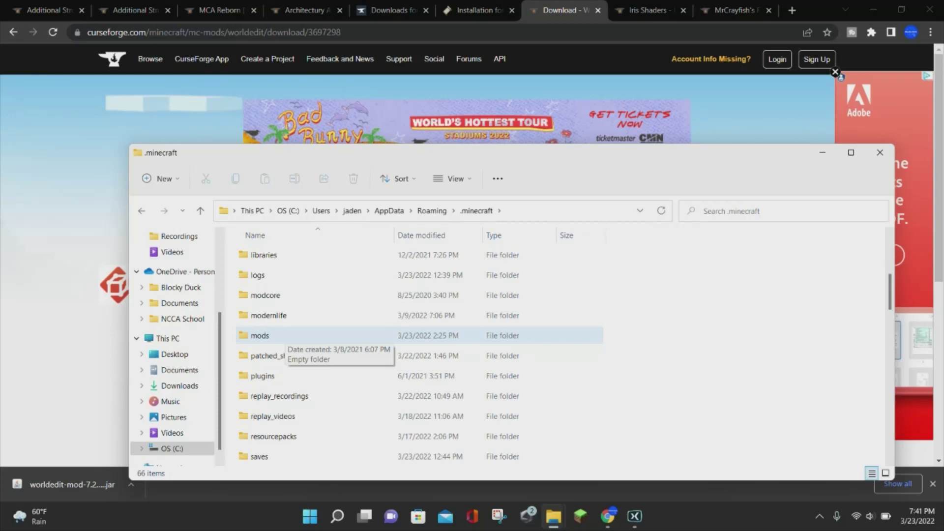
Move worldedit-mod-7.2.10 from Downloads into the .minecraft mods folder and close the mods window.
{"action": "double_click", "coordinate": [278, 336]}
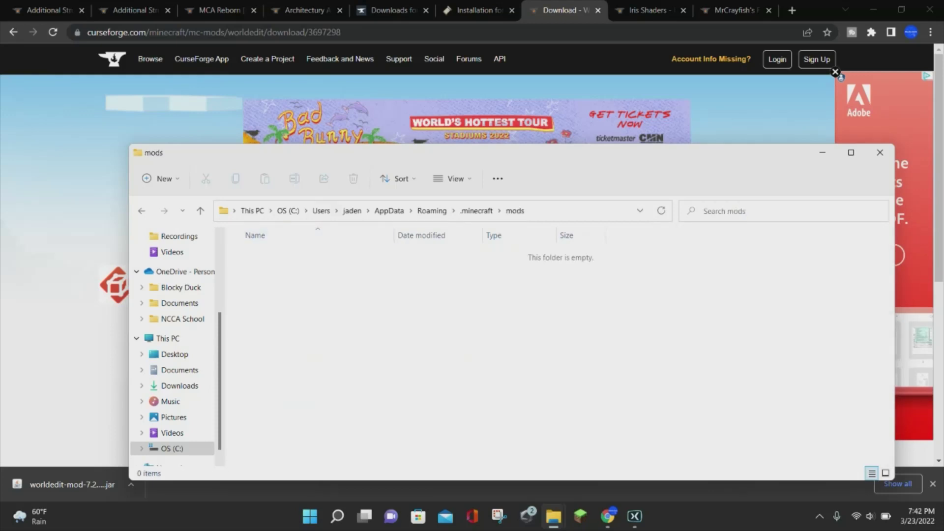
{"action": "mouse_move", "coordinate": [553, 516]}
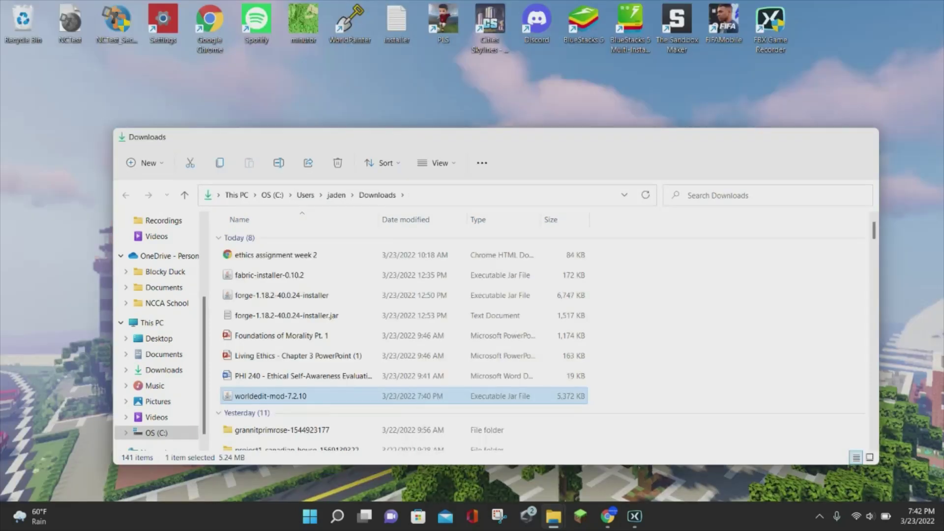
{"action": "left_click", "coordinate": [487, 467]}
{"action": "left_click_drag", "start_coordinate": [443, 136], "coordinate": [225, 19]}
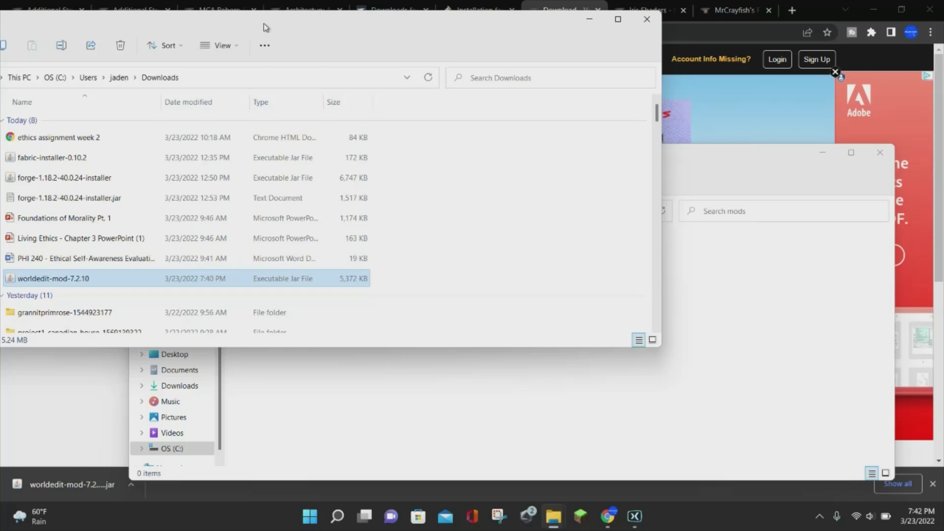
{"action": "left_click_drag", "start_coordinate": [276, 278], "coordinate": [393, 391]}
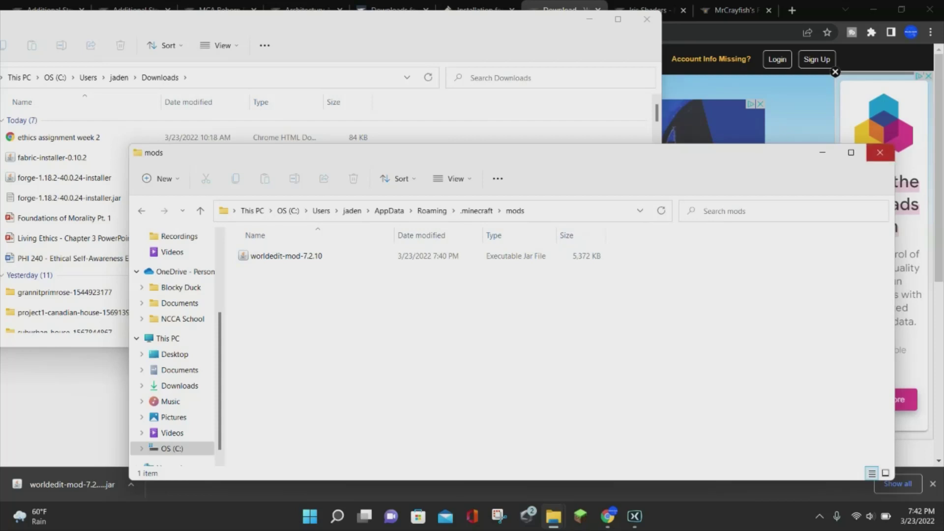
{"action": "left_click", "coordinate": [880, 152]}
Close Downloads and launch Minecraft using the fabric-loader-1.18.2 installation.
{"action": "left_click", "coordinate": [647, 20]}
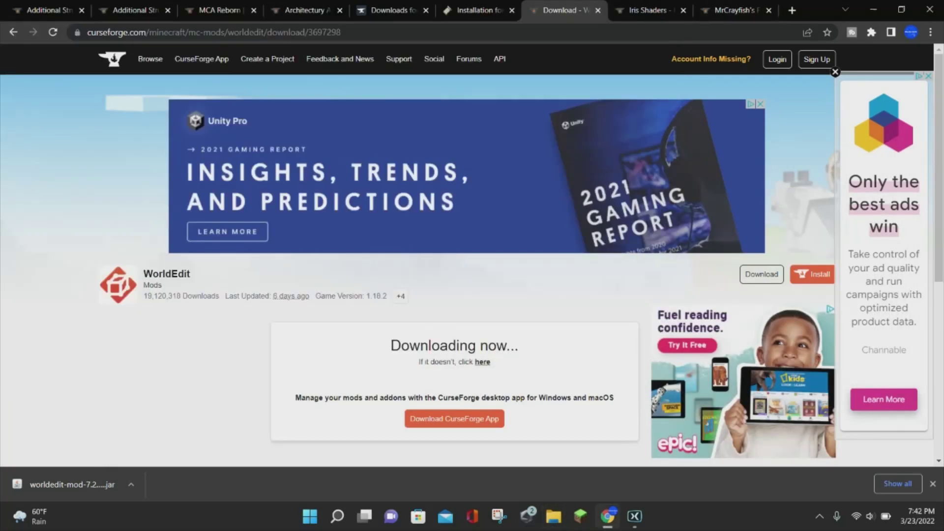
{"action": "left_click", "coordinate": [581, 516]}
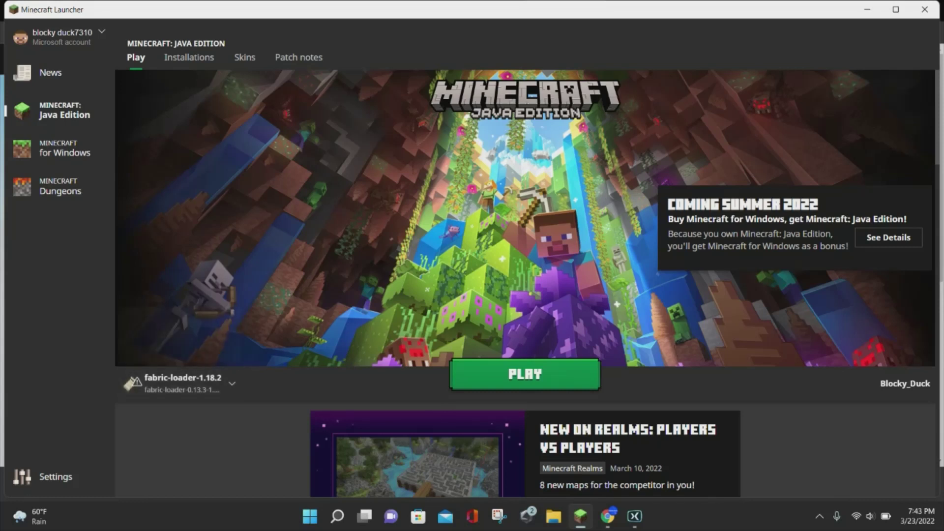
{"action": "left_click", "coordinate": [525, 374]}
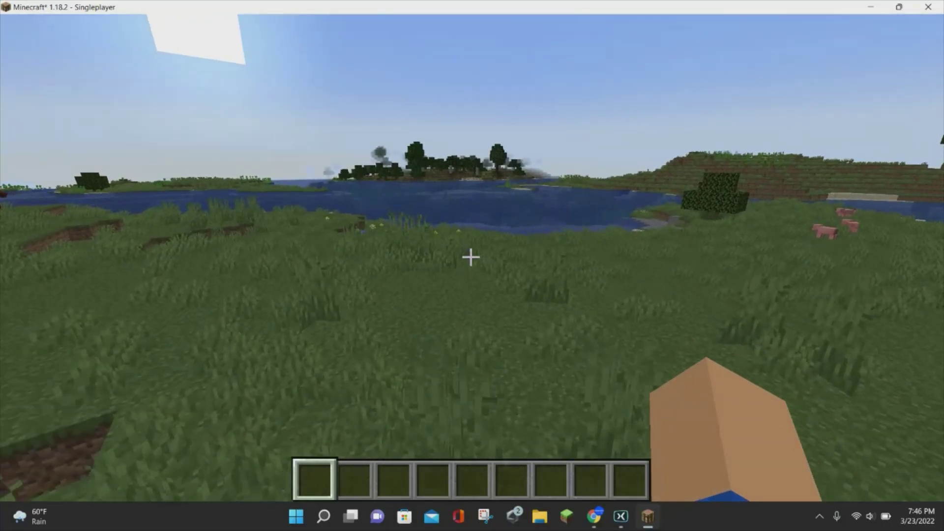
Mark two wand corners on the grass and run //set stone.
{"action": "key", "text": "w"}
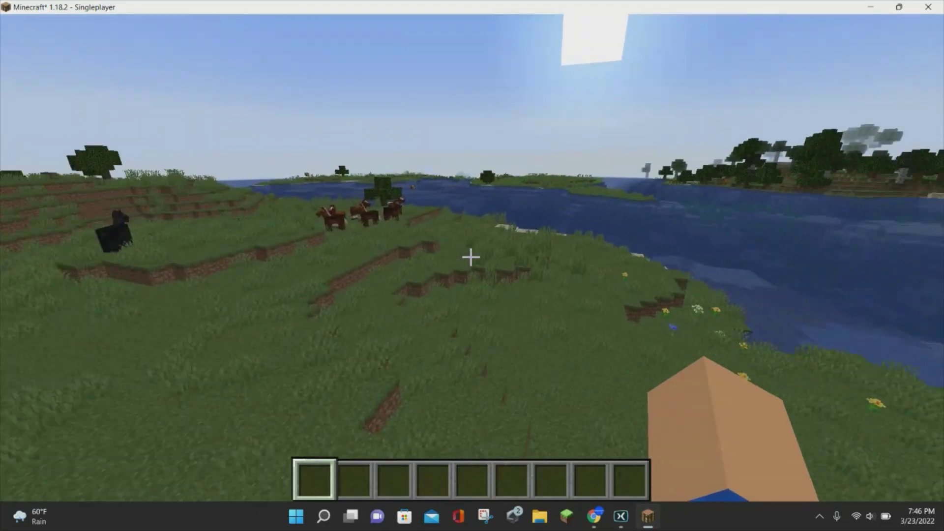
{"action": "mouse_move", "coordinate": [471, 257]}
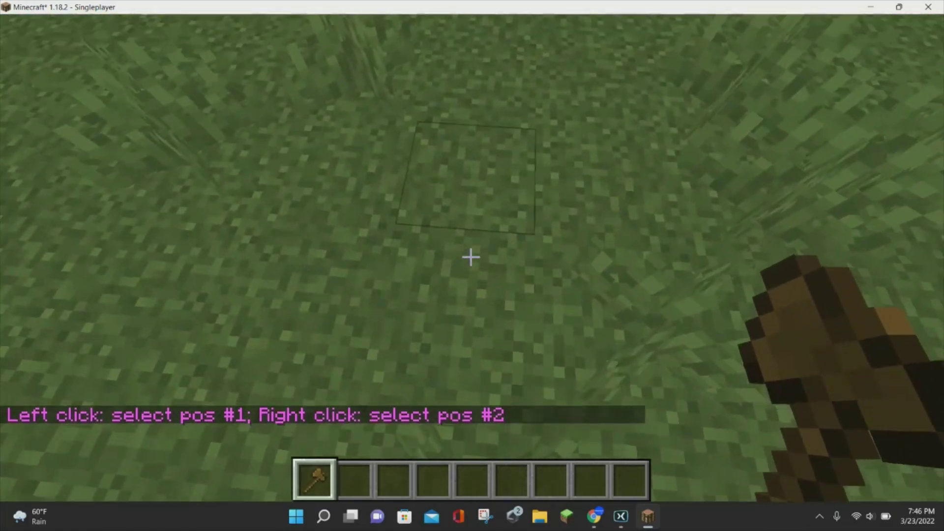
{"action": "left_click", "coordinate": [470, 256]}
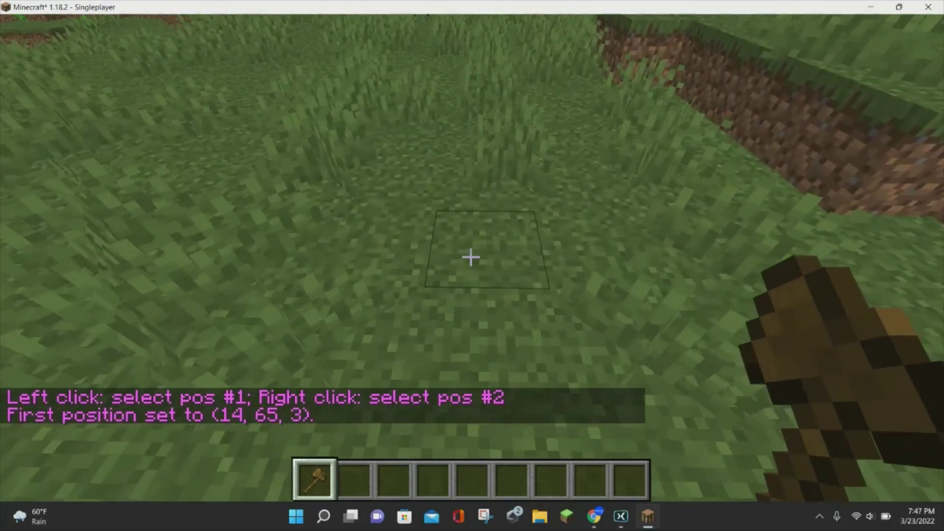
{"action": "right_click", "coordinate": [471, 256]}
{"action": "type", "text": "//set stone"}
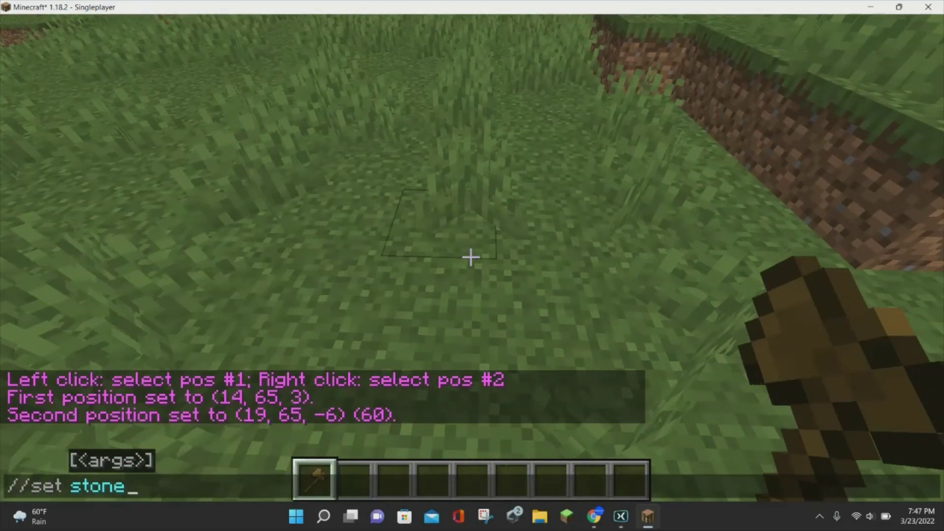
Fly up and walk across the new 60-block stone patch to inspect it.
{"action": "key", "text": "space"}
{"action": "mouse_move", "coordinate": [470, 257]}
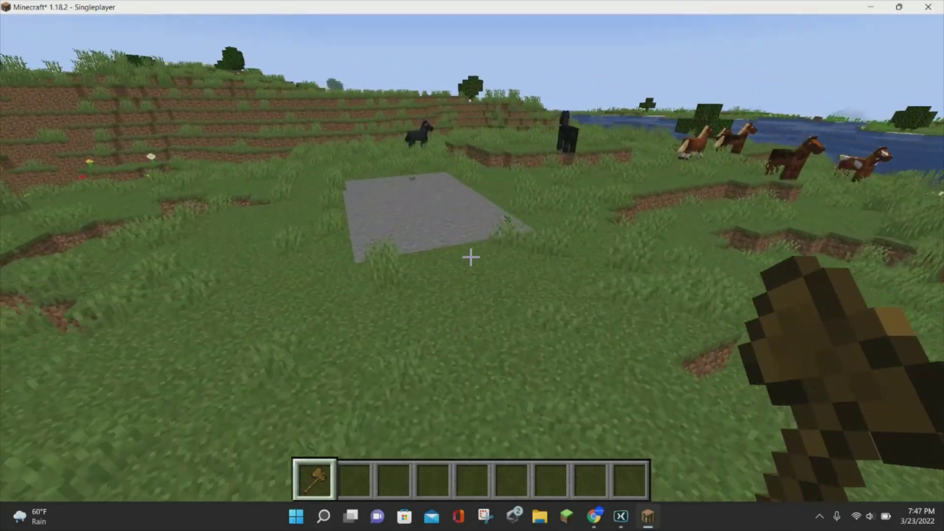
{"action": "key", "text": "w"}
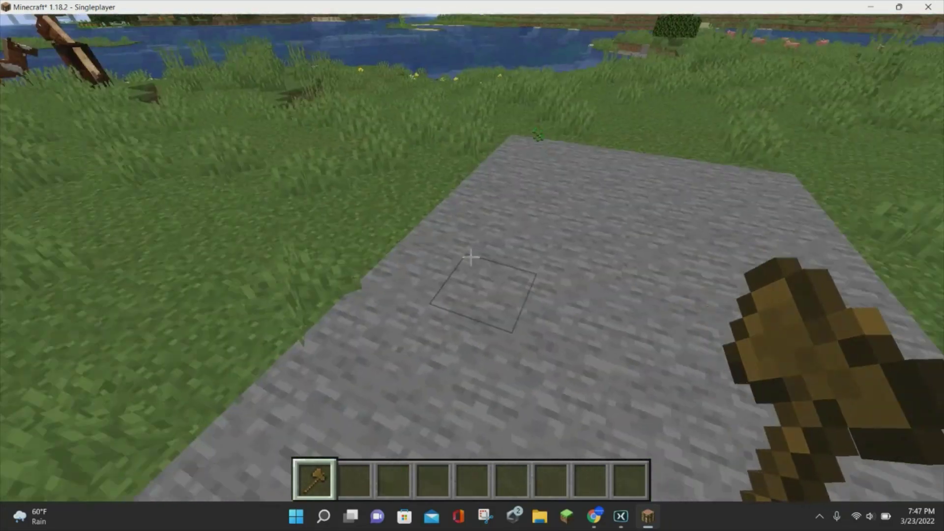
{"action": "key", "text": "w"}
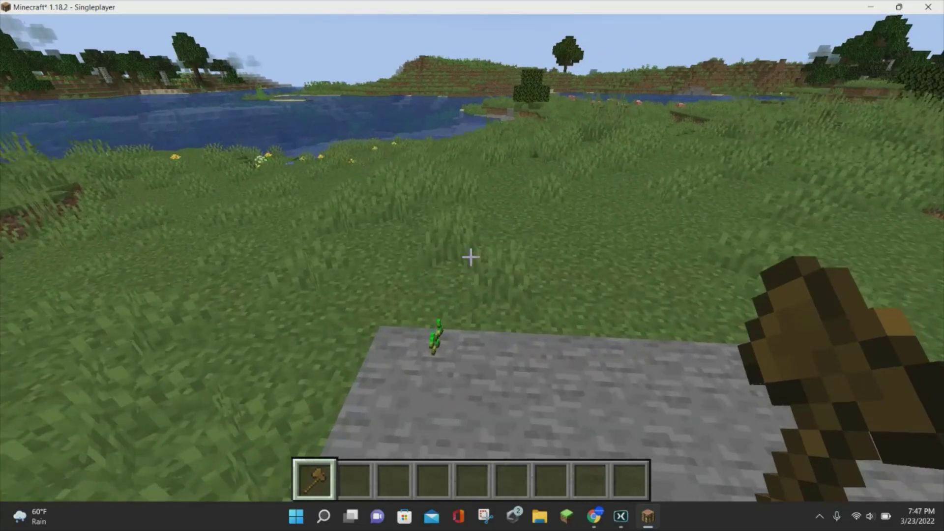
{"action": "key", "text": "w"}
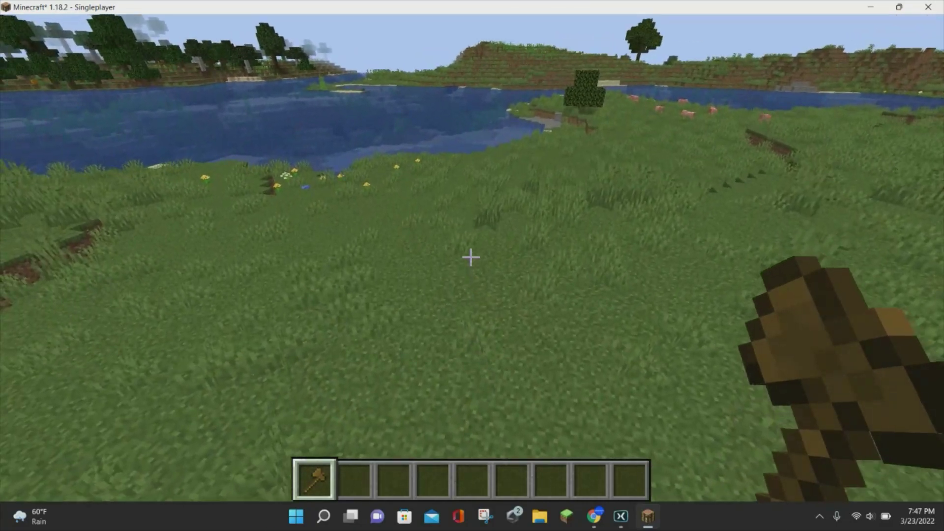